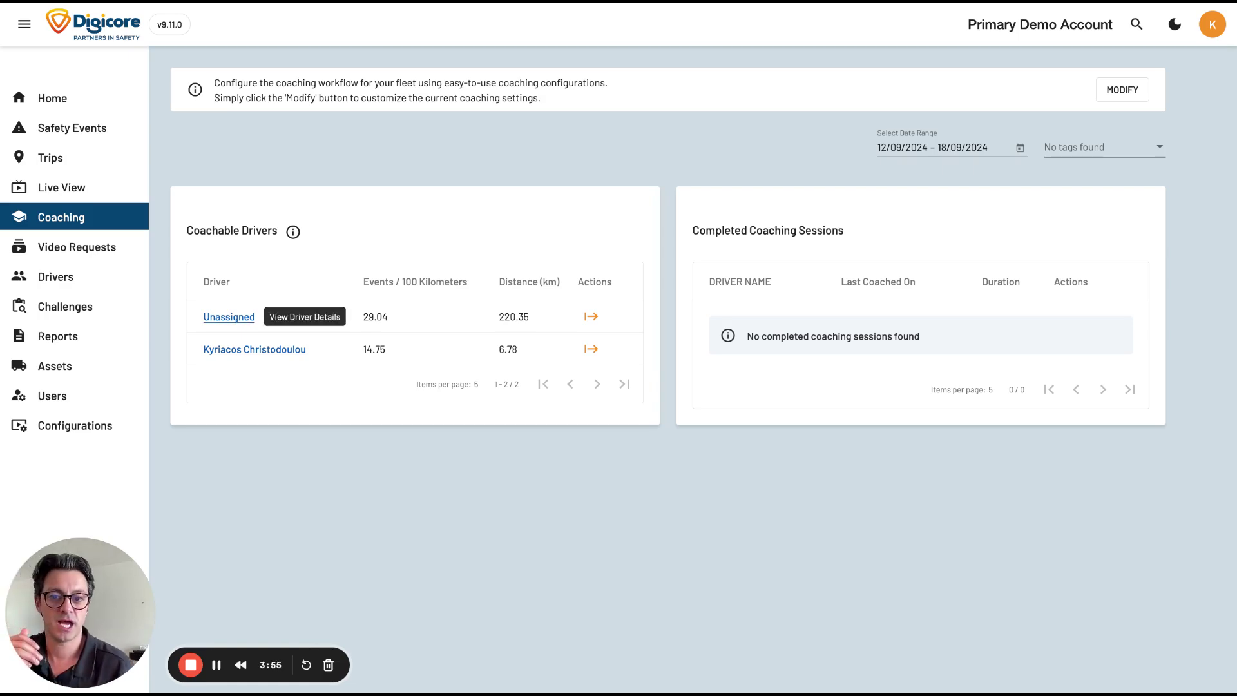
Open the Unassigned driver's details and review the events recommended for coaching, the event pie chart and the Event Summary description
click(228, 316)
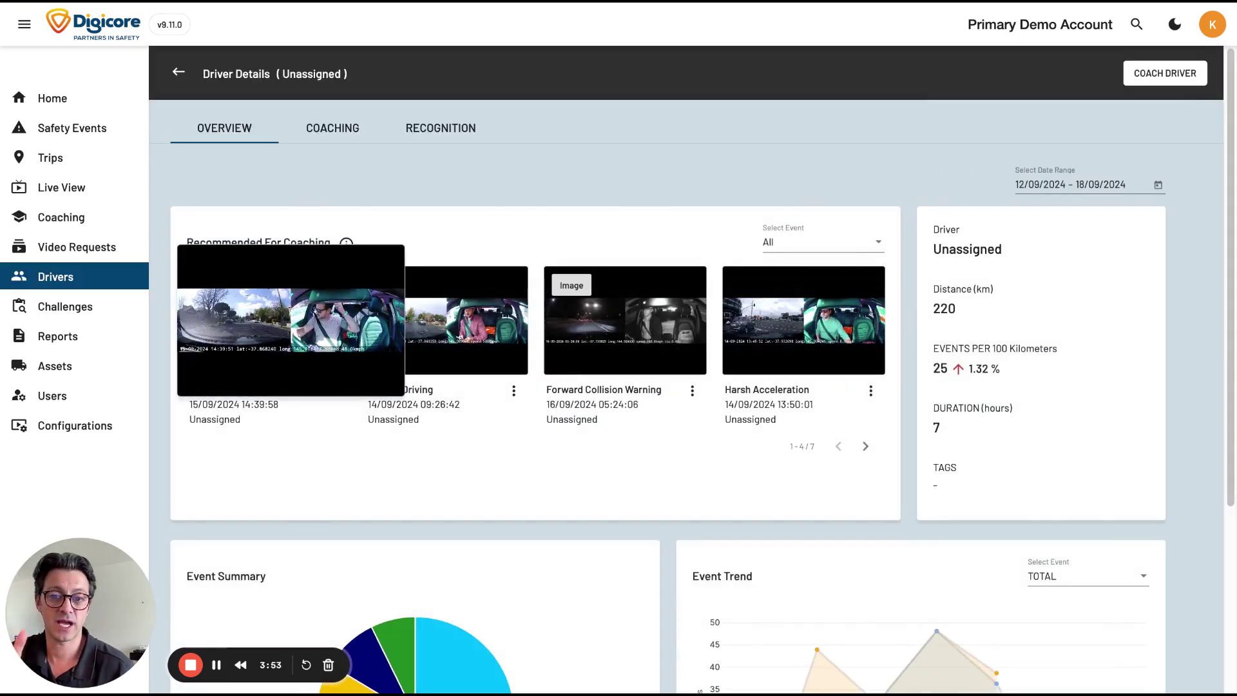
mouse_move(446, 321)
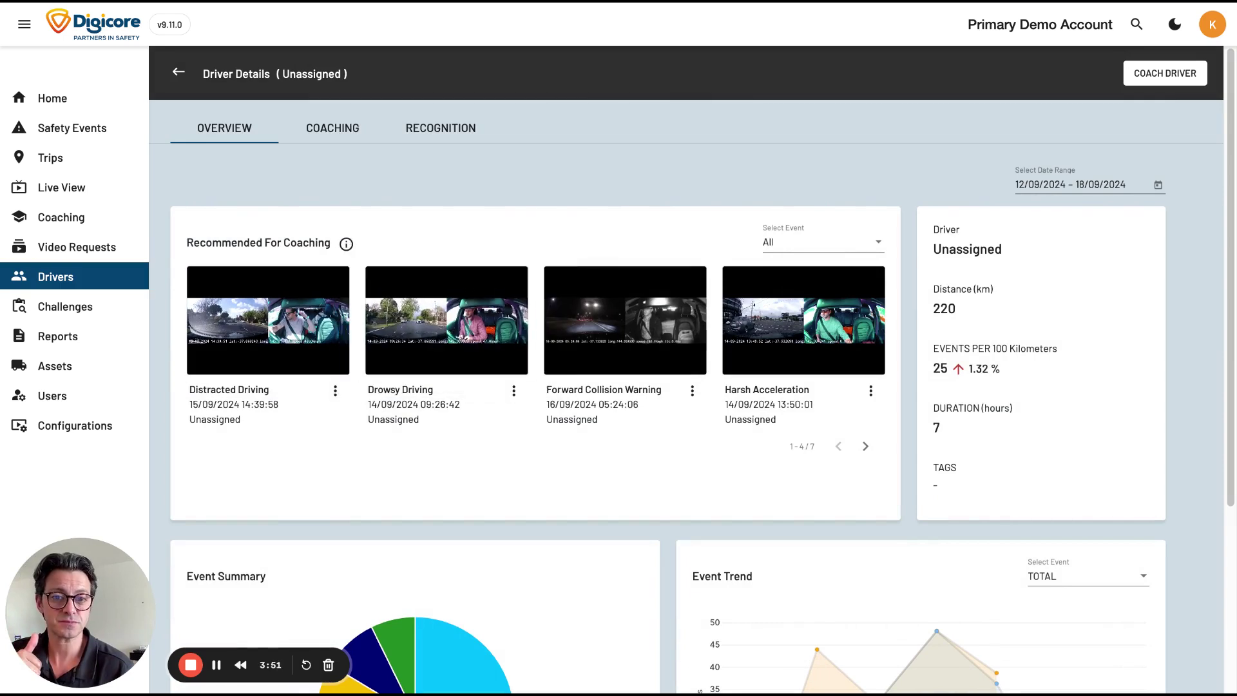
mouse_move(803, 320)
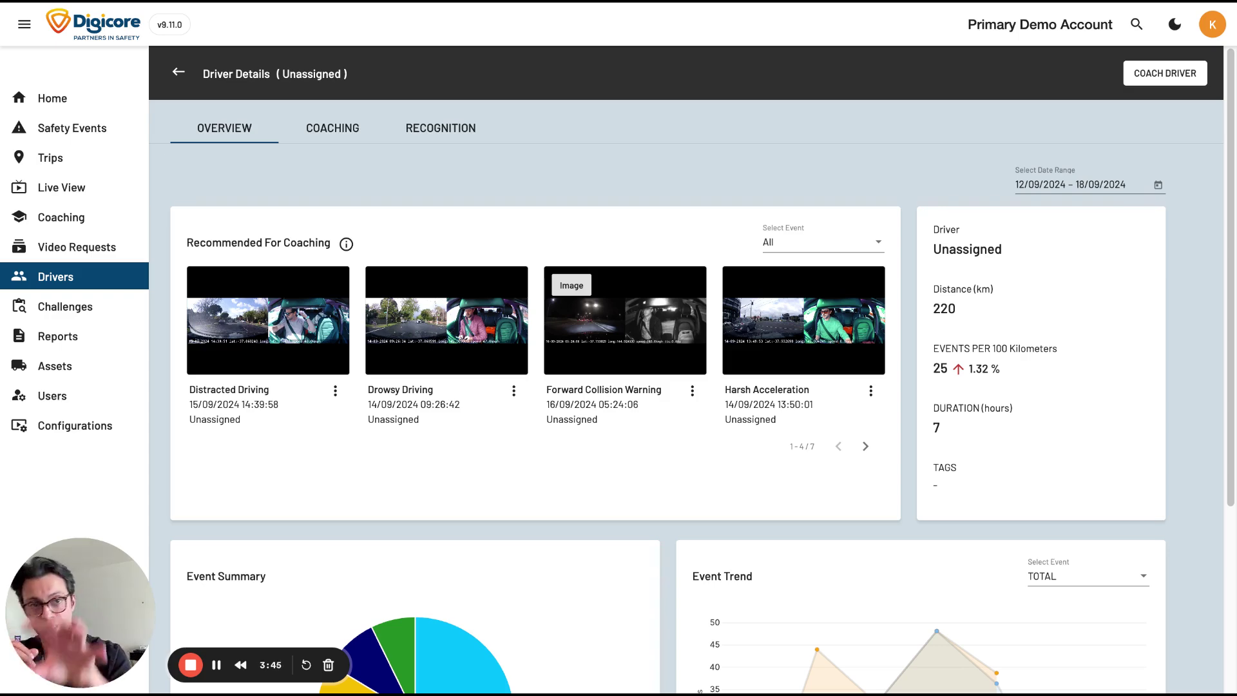
scroll(373, 445, down, 4)
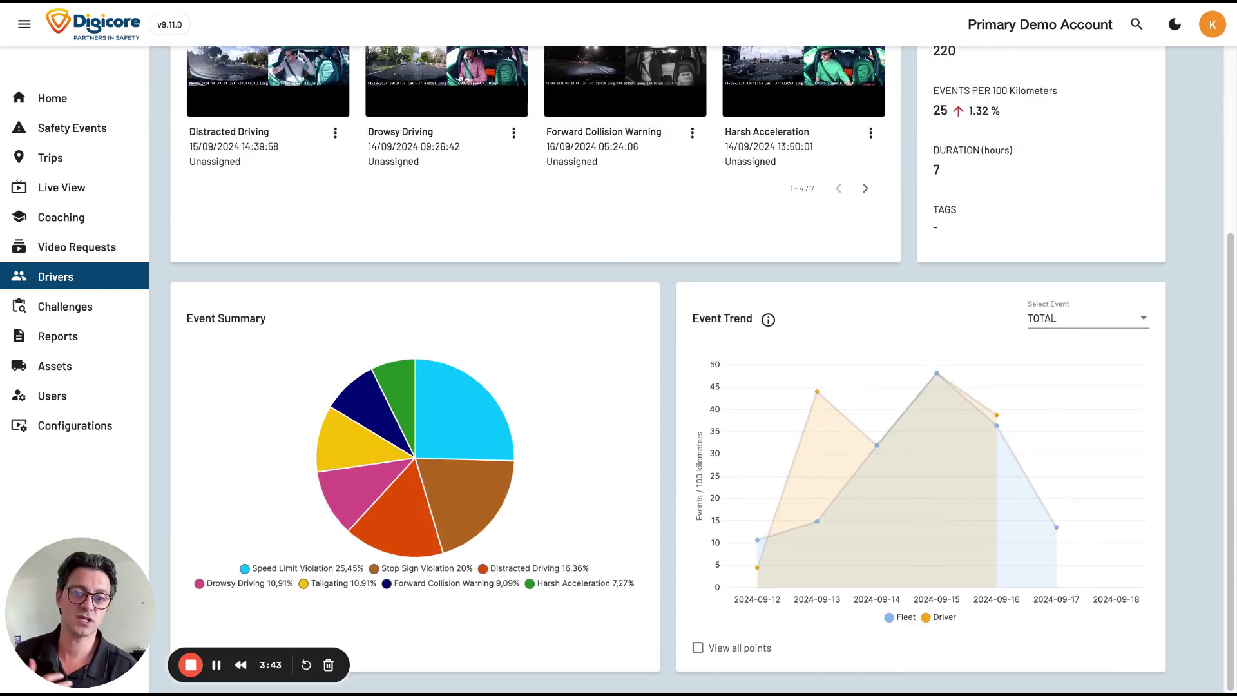
mouse_move(373, 443)
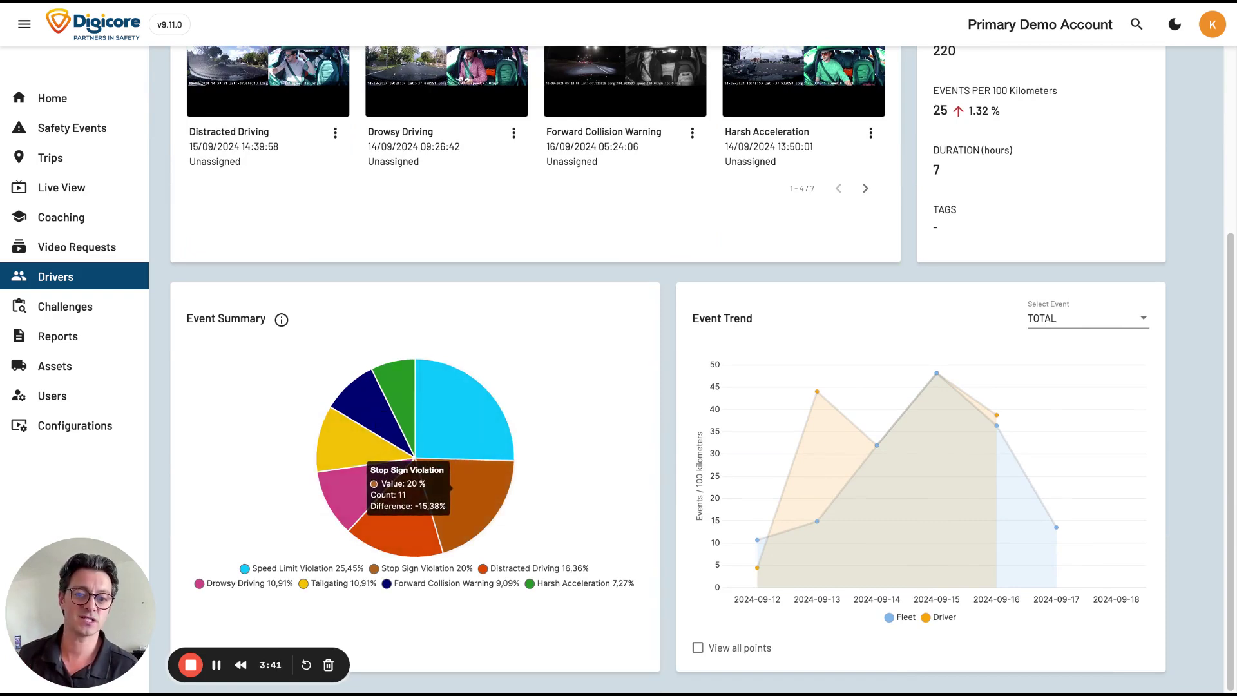
click(282, 320)
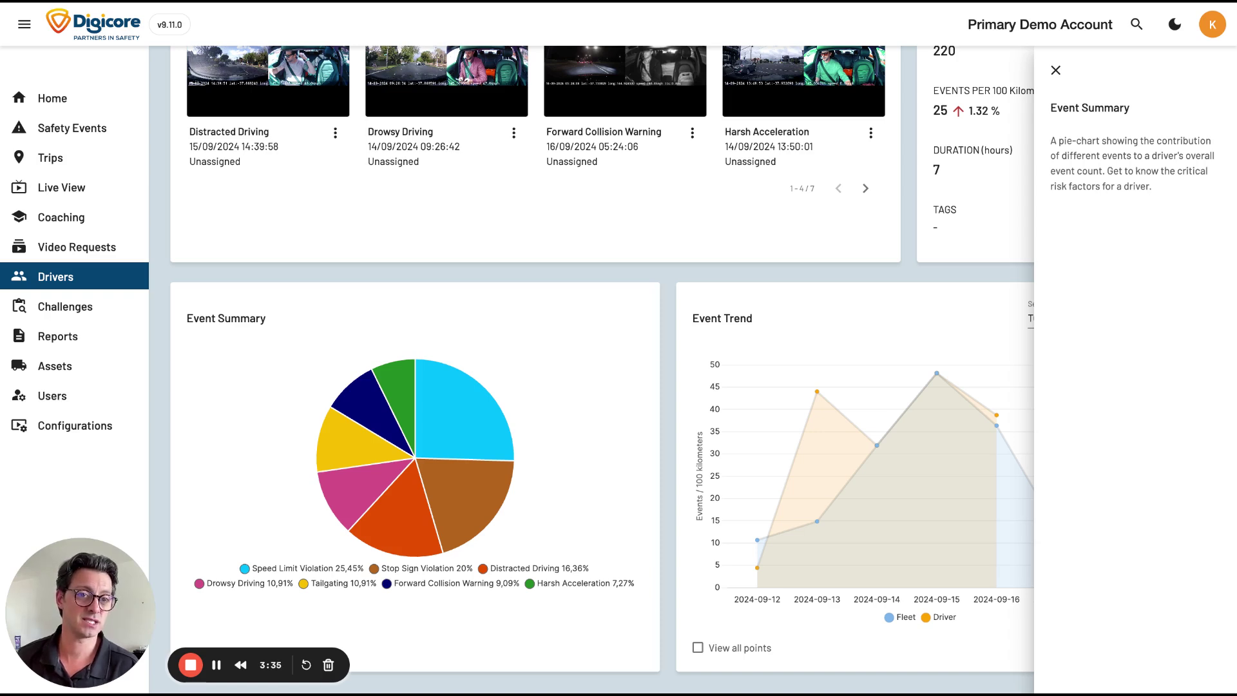
click(1055, 70)
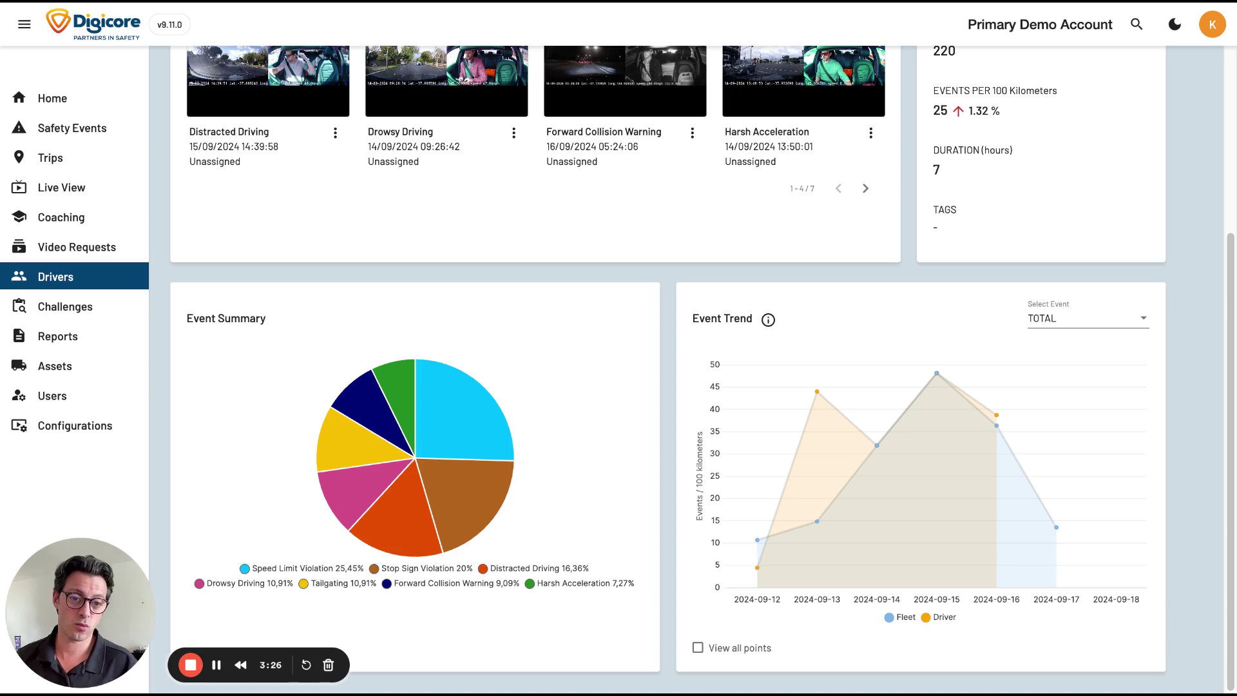
Show all points in the driver's Event Trend chart
mouse_move(817, 392)
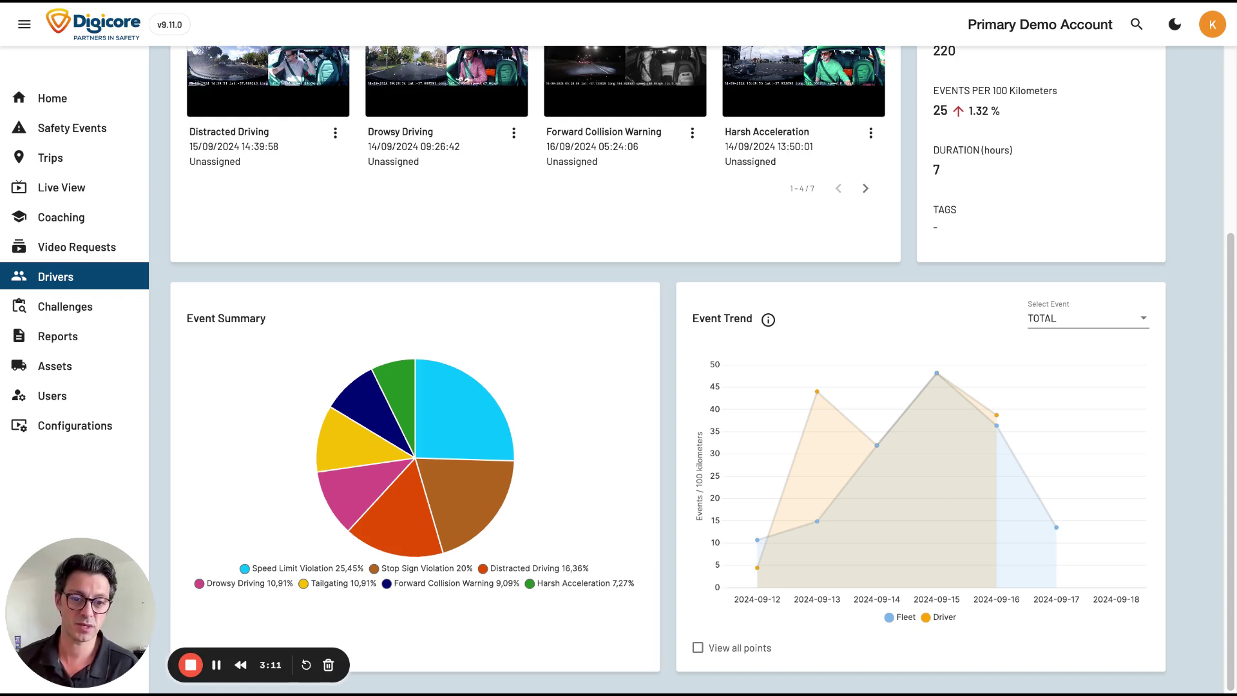
click(697, 647)
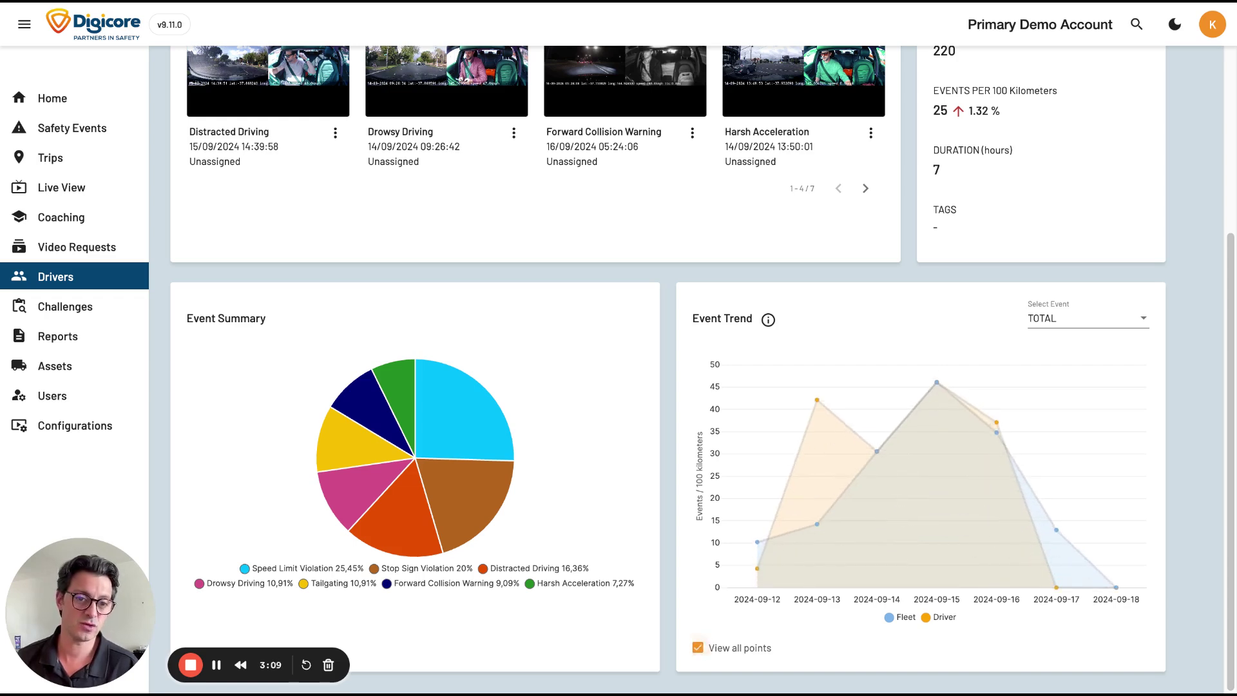
scroll(695, 367, up, 4)
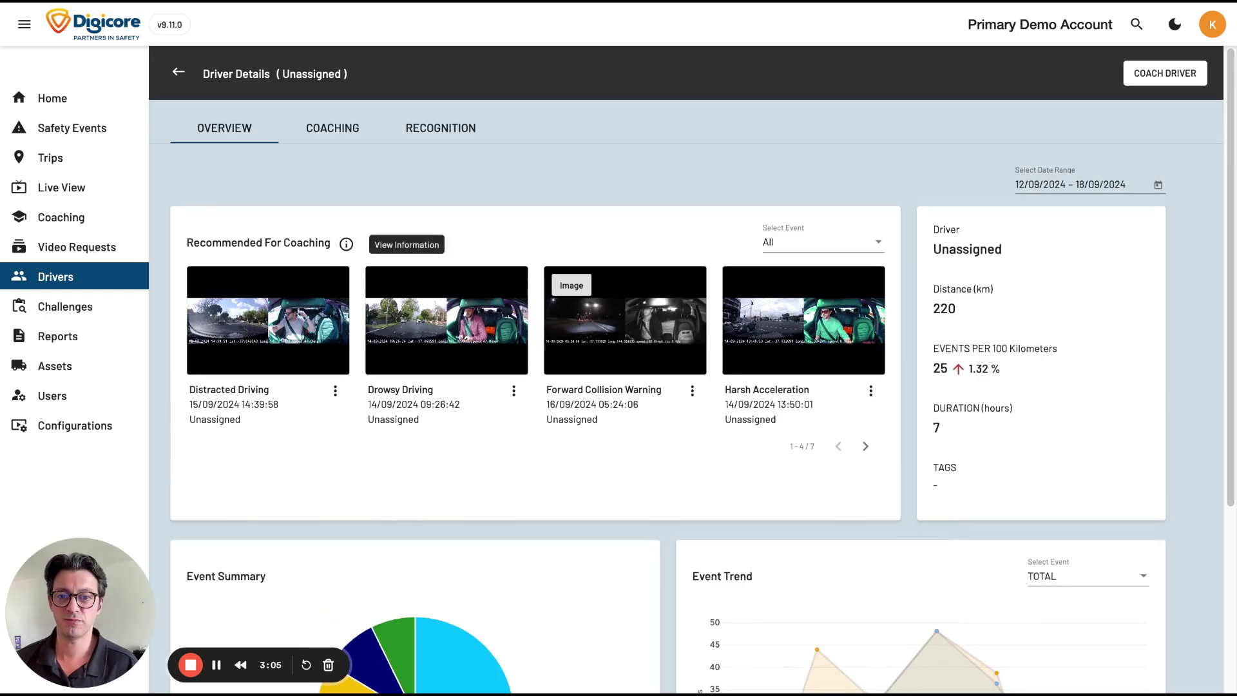
Start a coaching session for the Unassigned driver and review the Event Streak, AI Recognized Events and Recognized Events
click(61, 218)
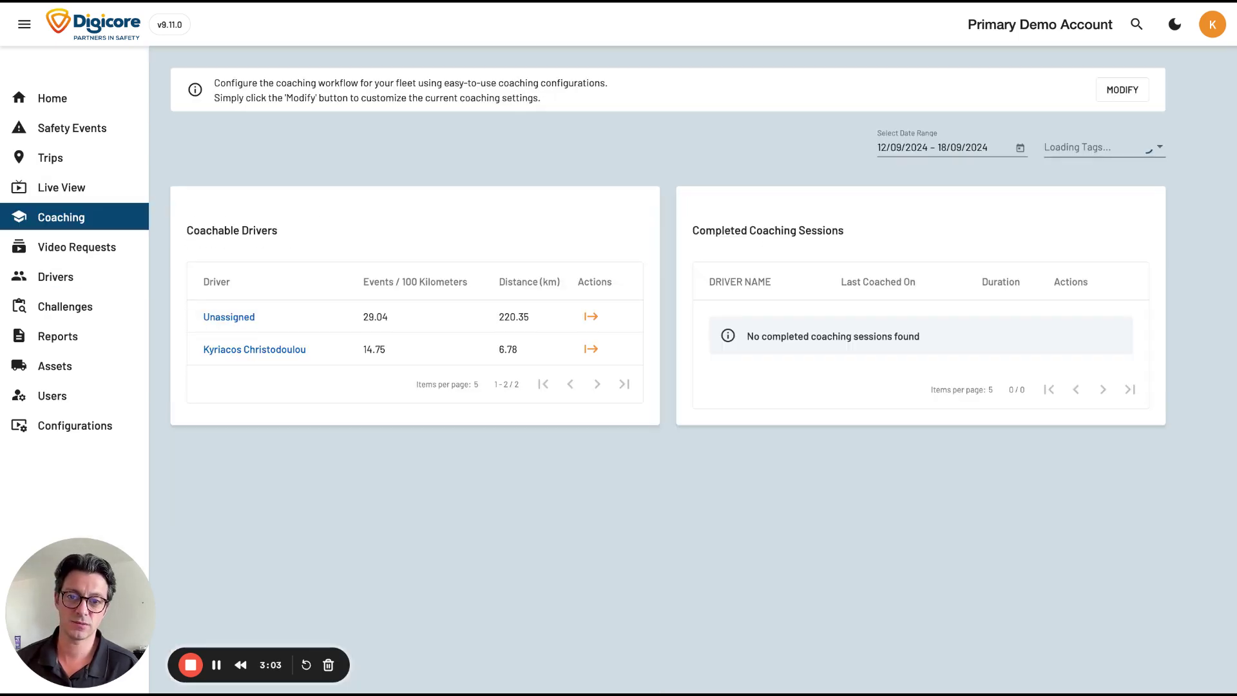
click(591, 316)
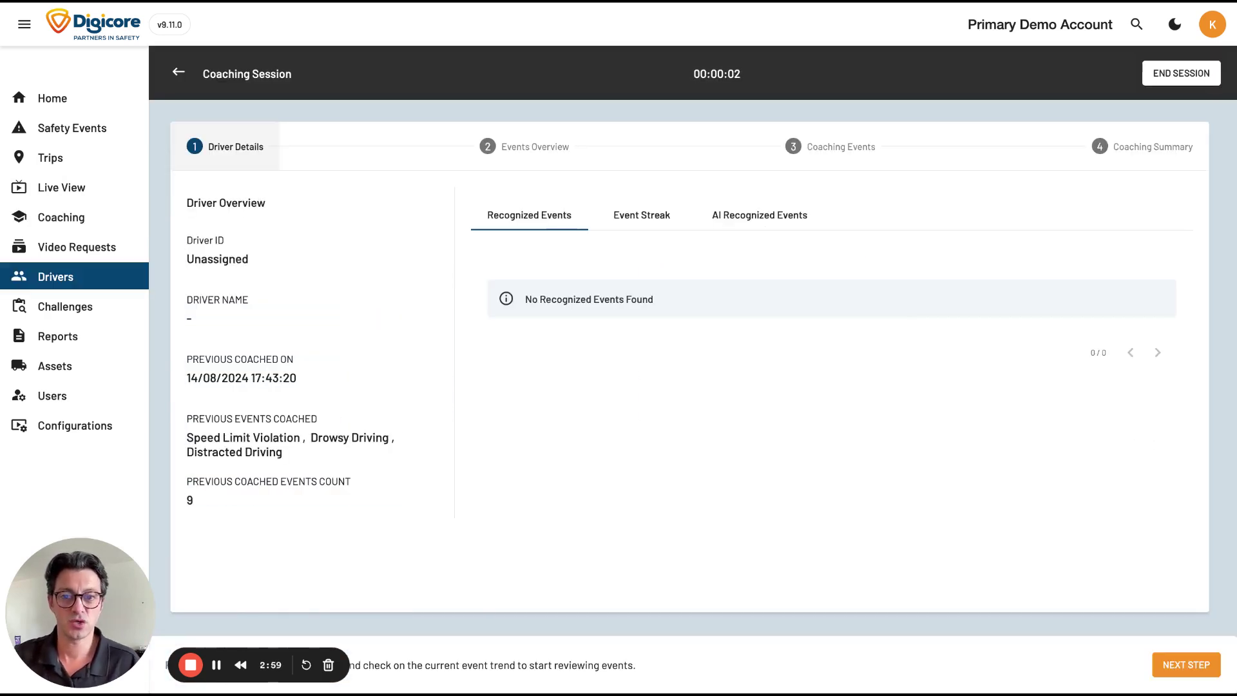
click(642, 215)
click(759, 215)
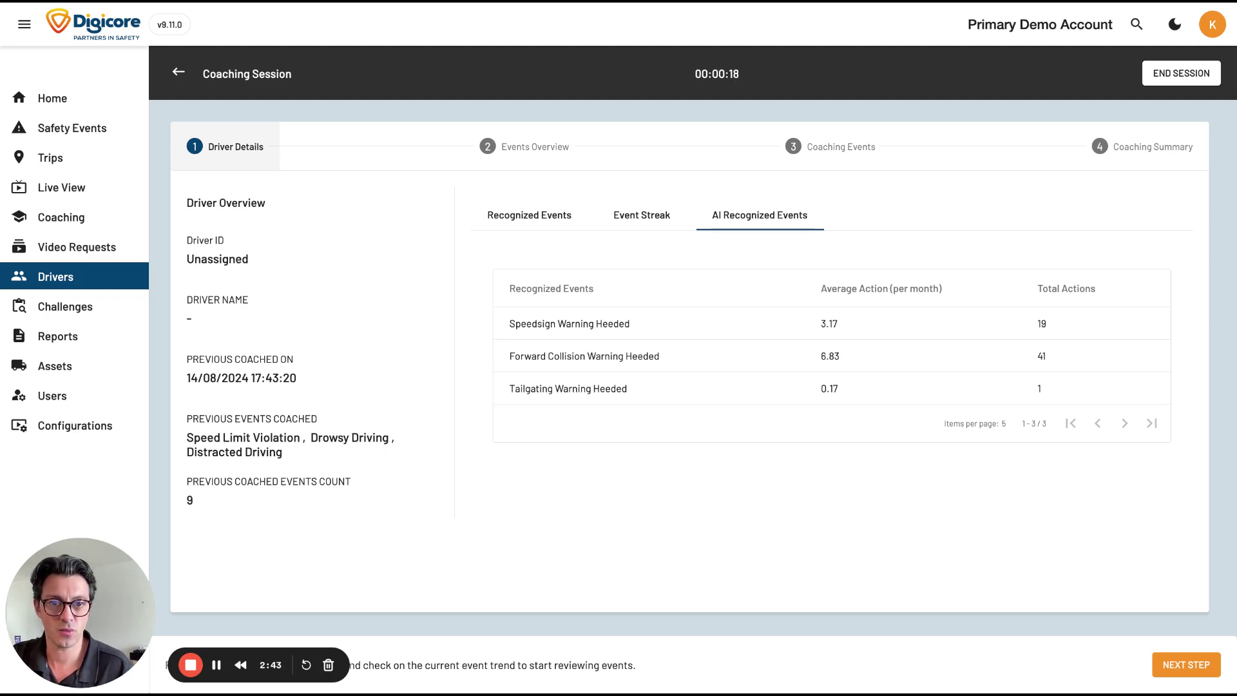
click(527, 215)
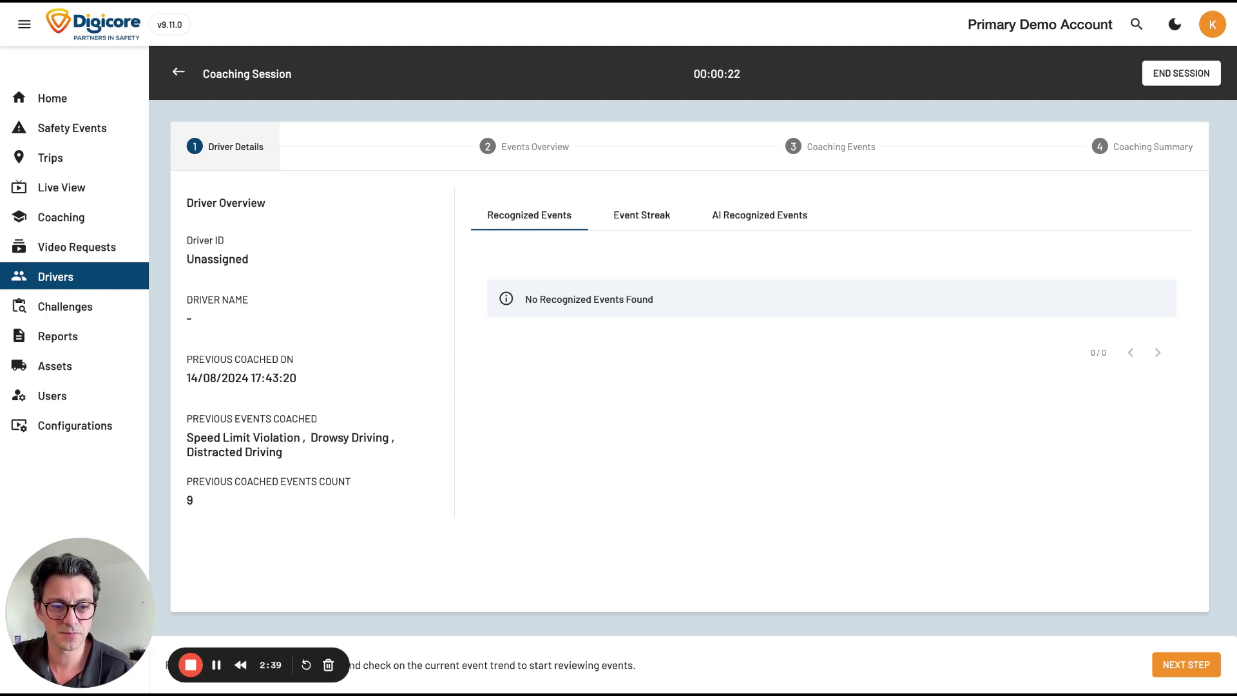
Advance the session to Coaching Events and view the footage of each event category, returning to Speed Limit Violation
click(1186, 664)
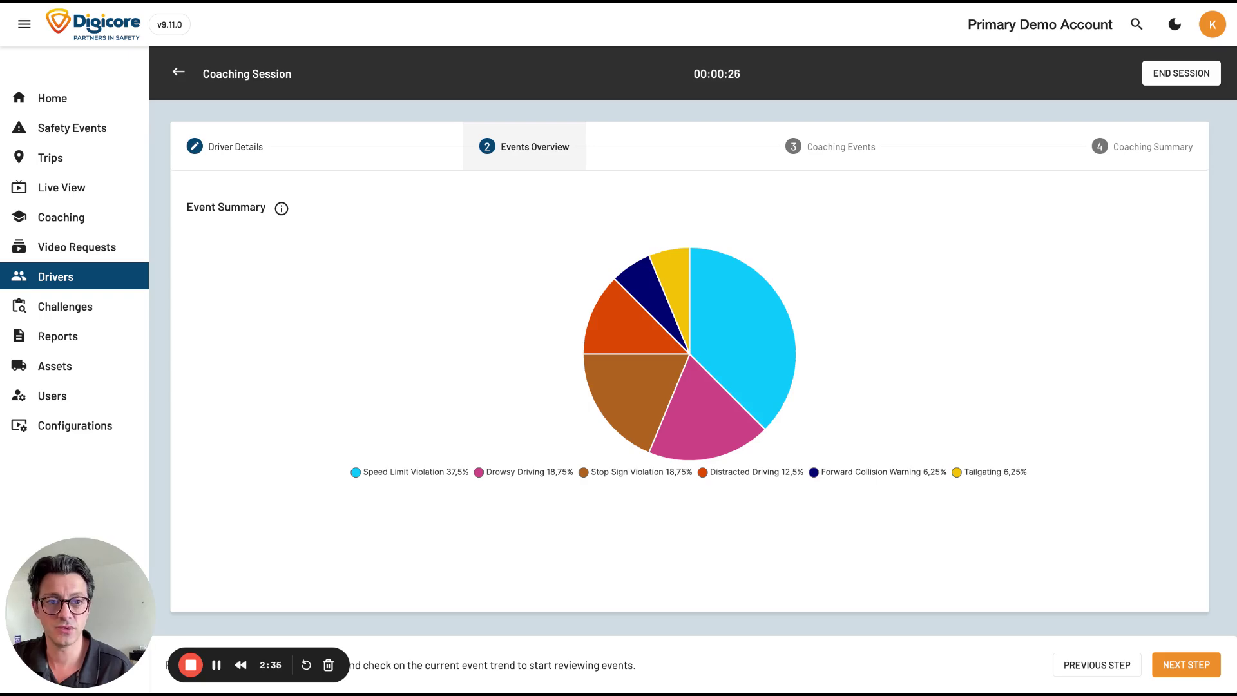
click(1186, 665)
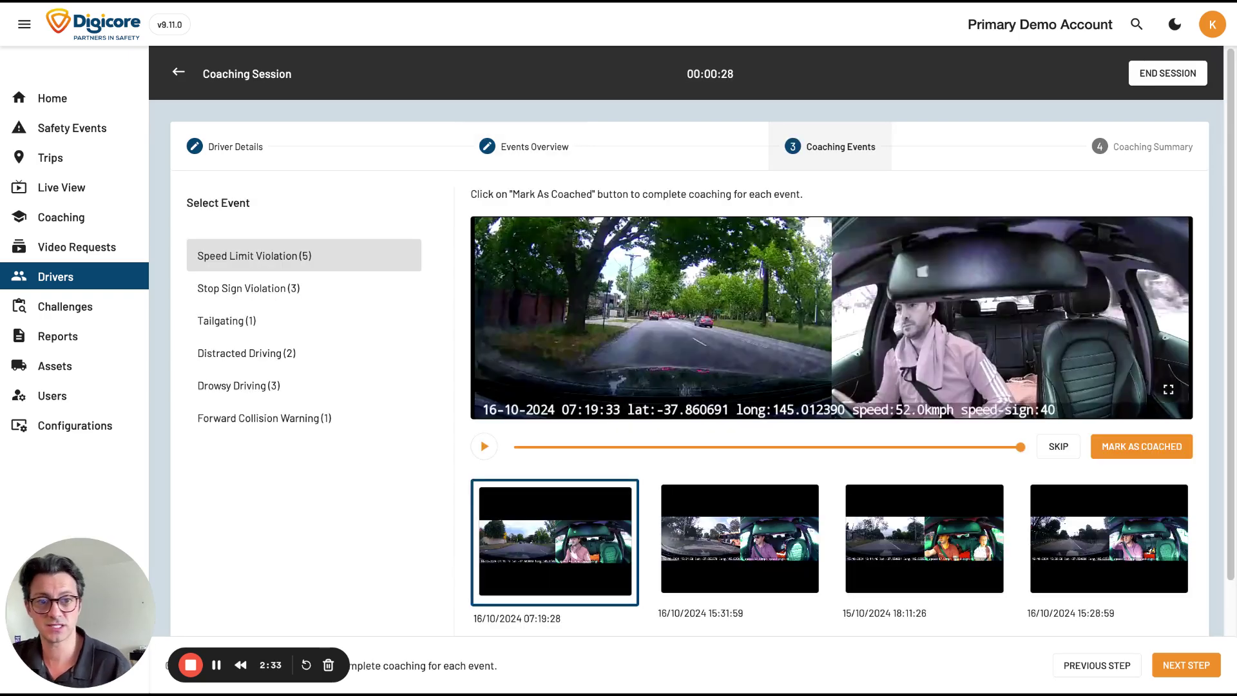
click(257, 288)
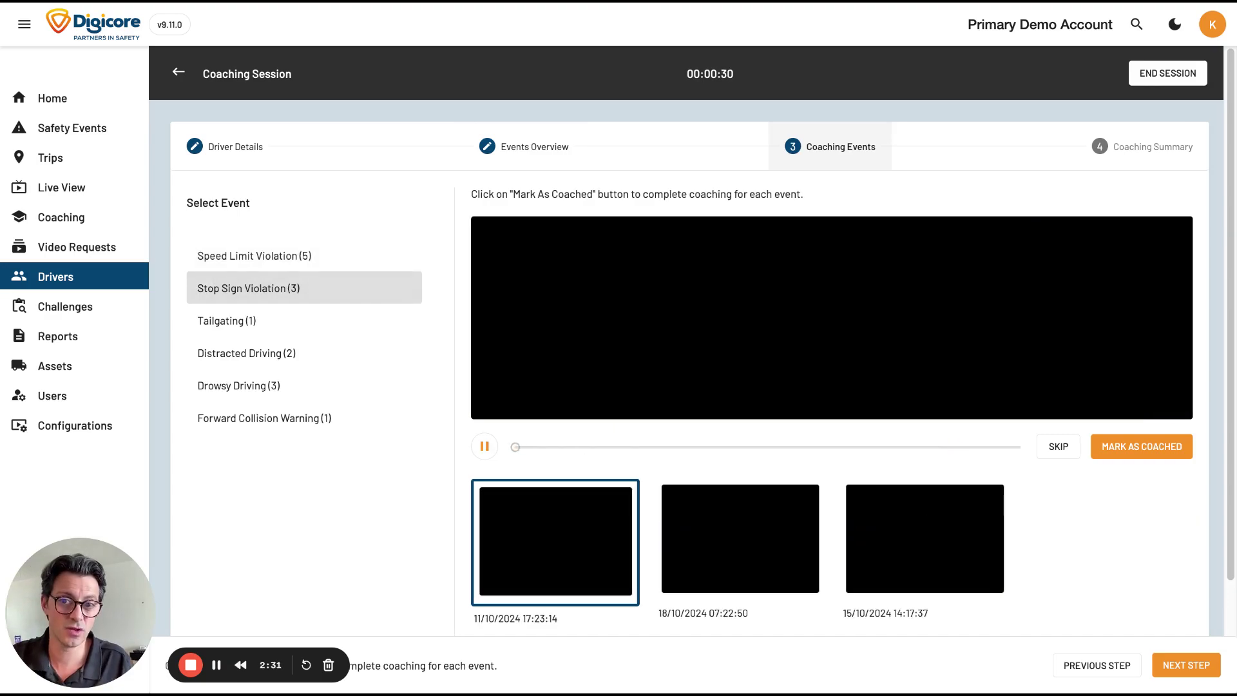
click(258, 256)
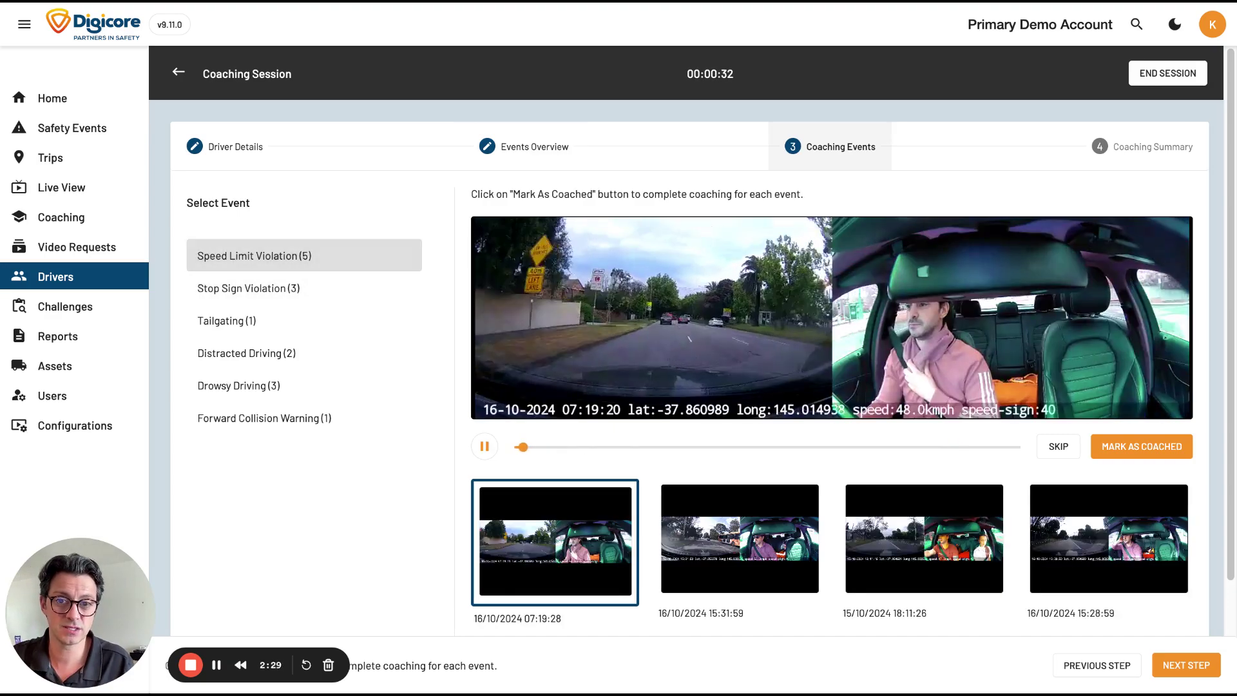
click(257, 320)
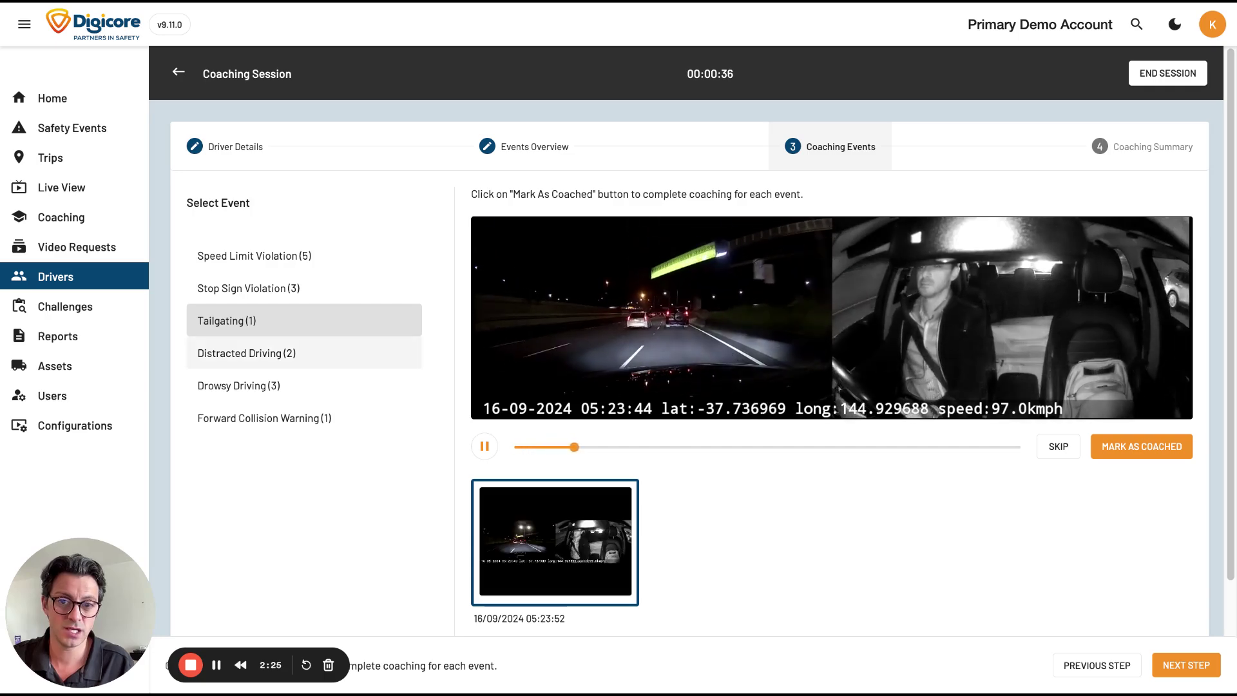
click(257, 353)
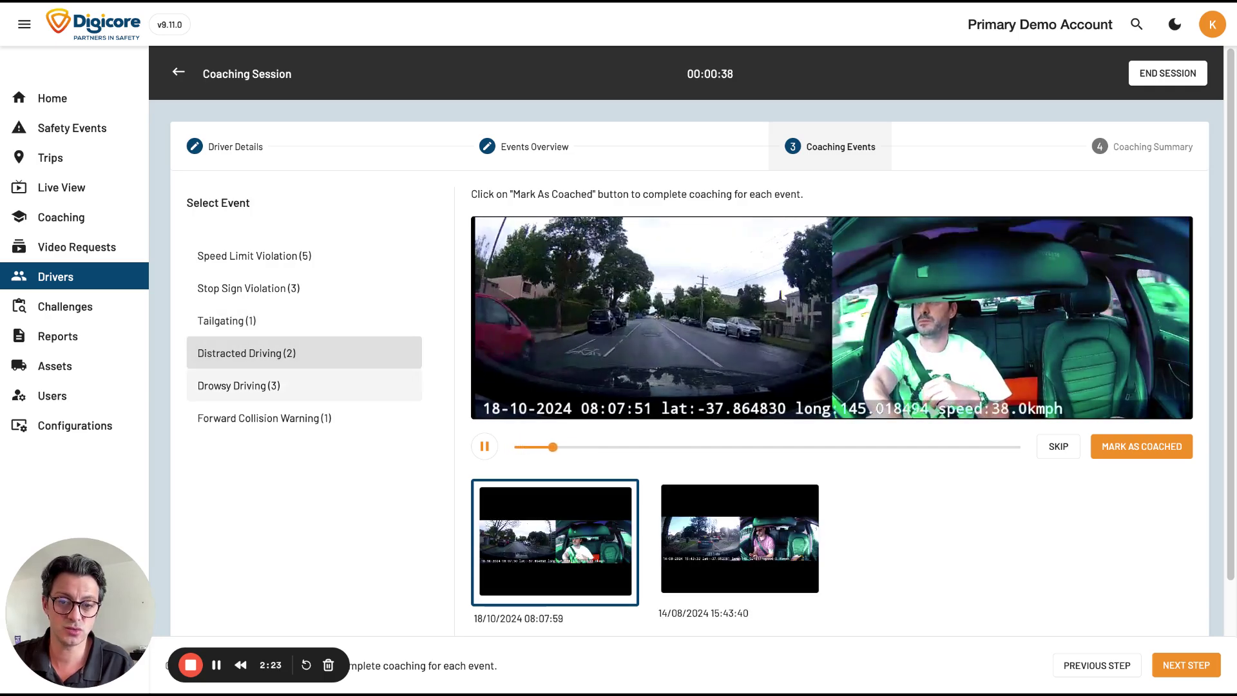
click(257, 385)
click(258, 417)
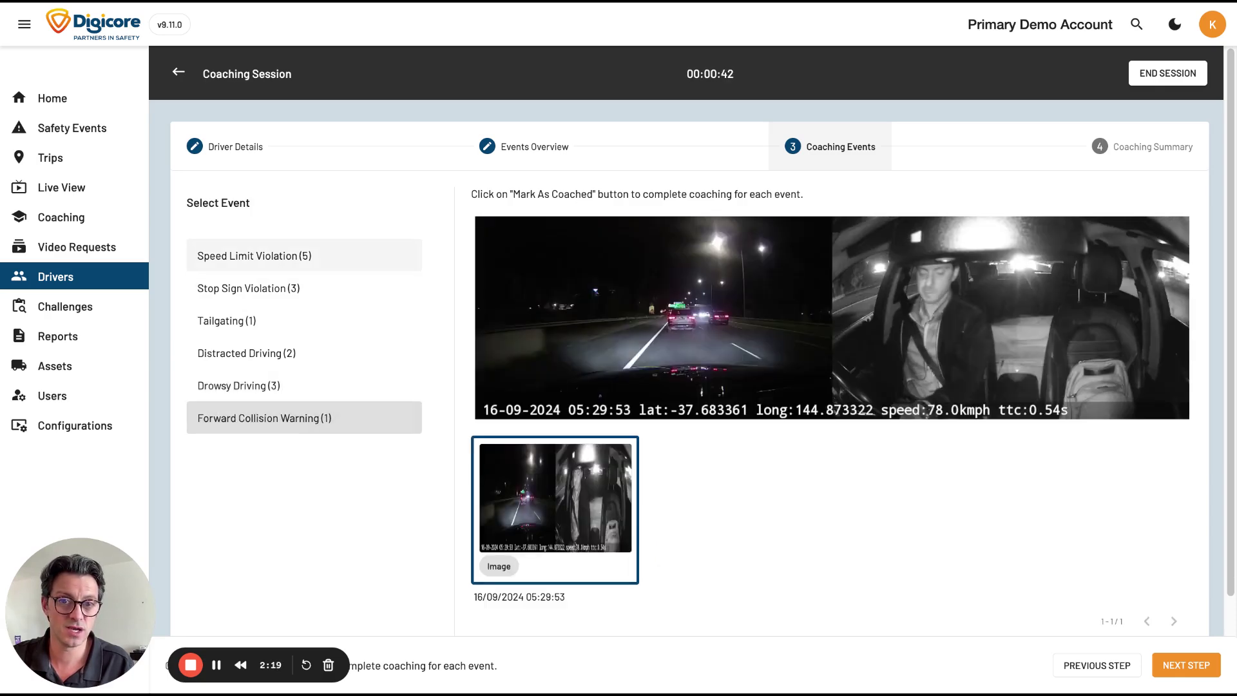
click(257, 255)
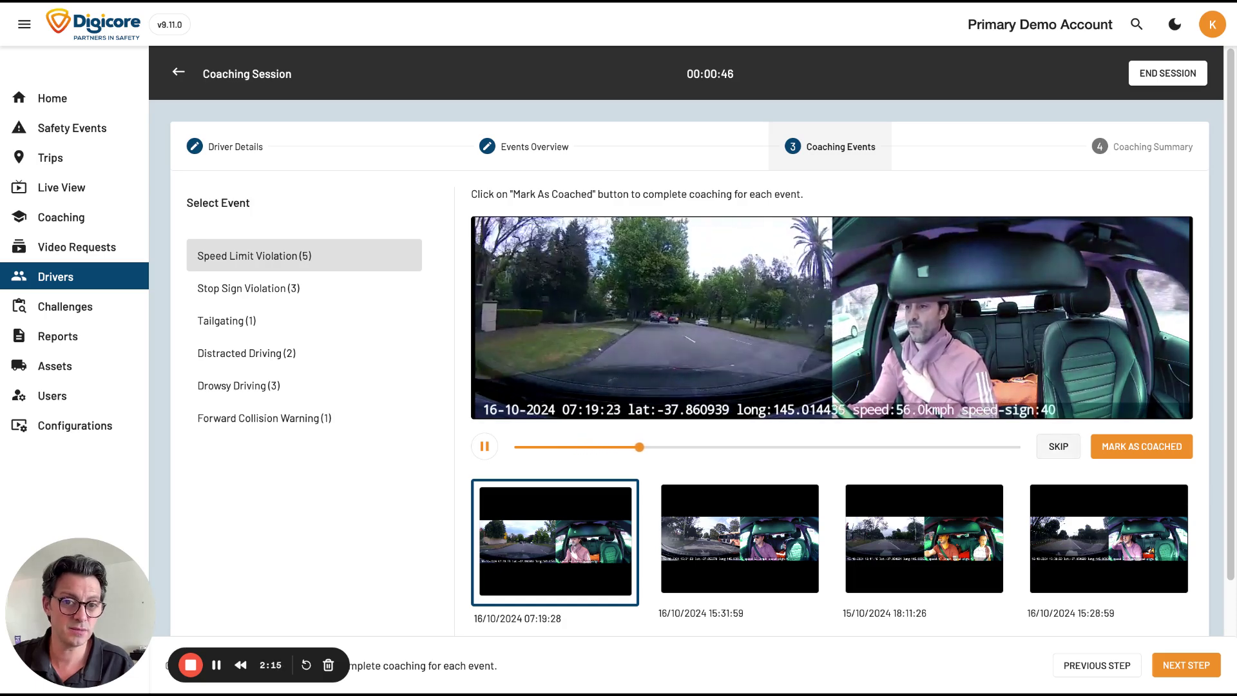
Pause the speed limit violation video, look through the first three clips and mark the 16/10/2024 07:19:28 event as coached
click(485, 446)
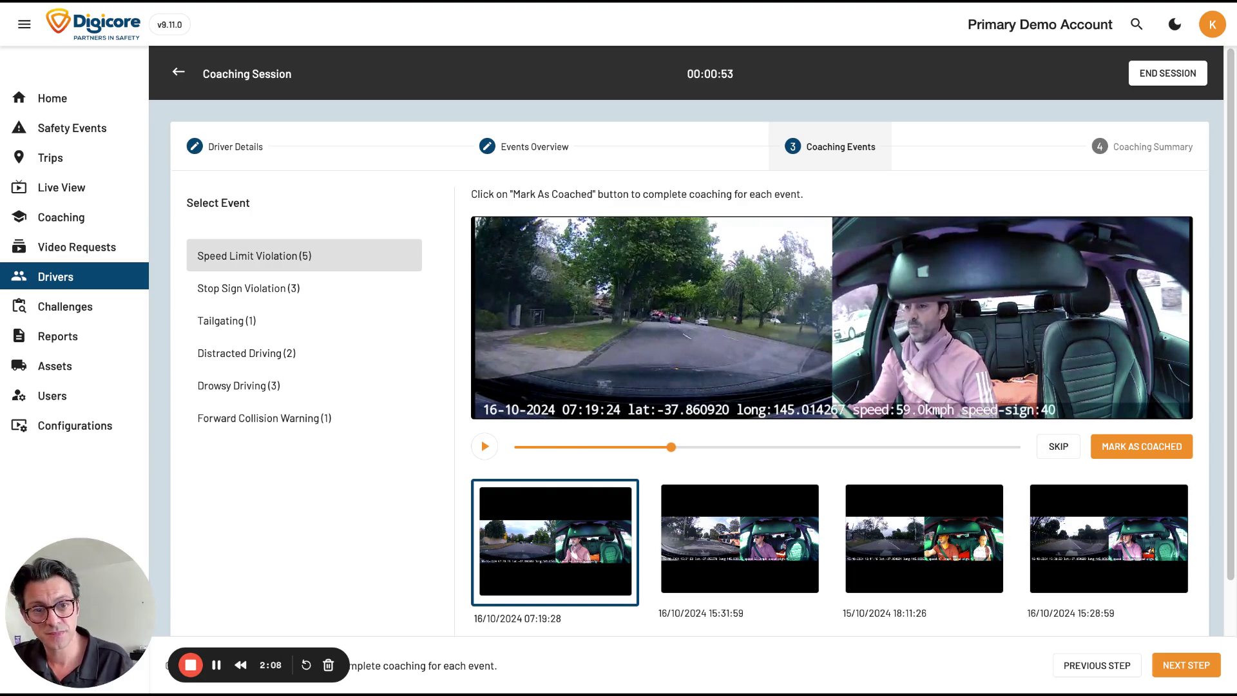
click(740, 539)
click(924, 539)
click(556, 541)
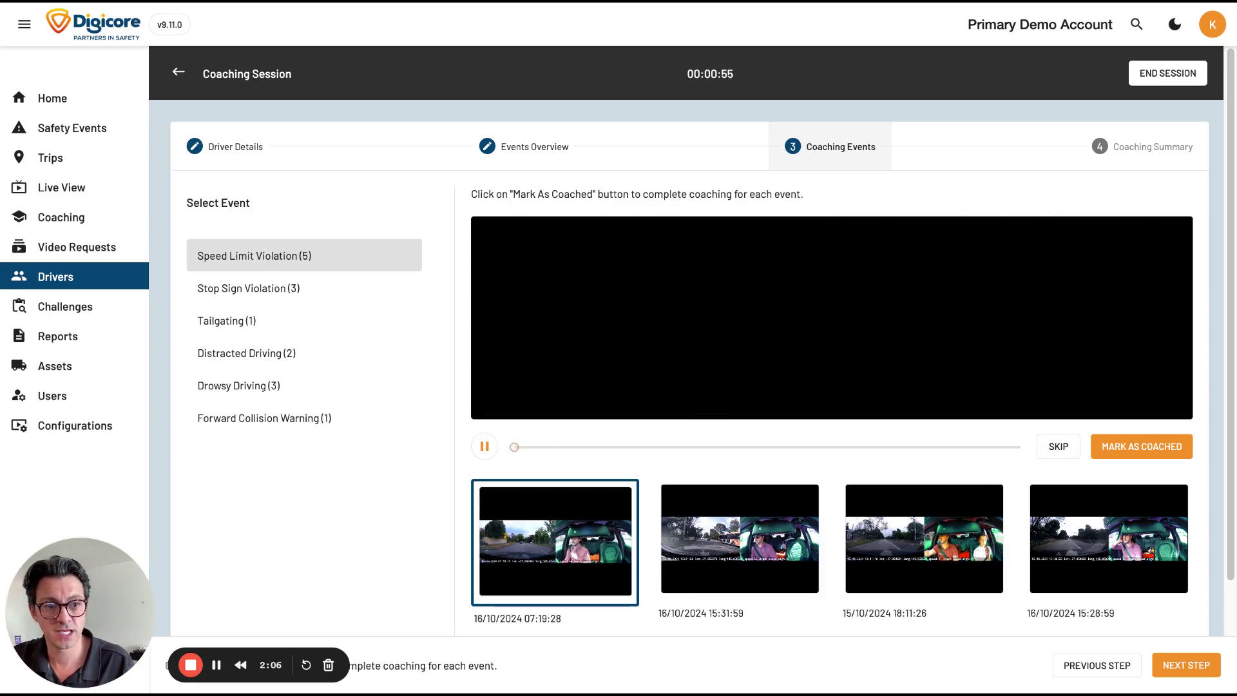
click(1142, 446)
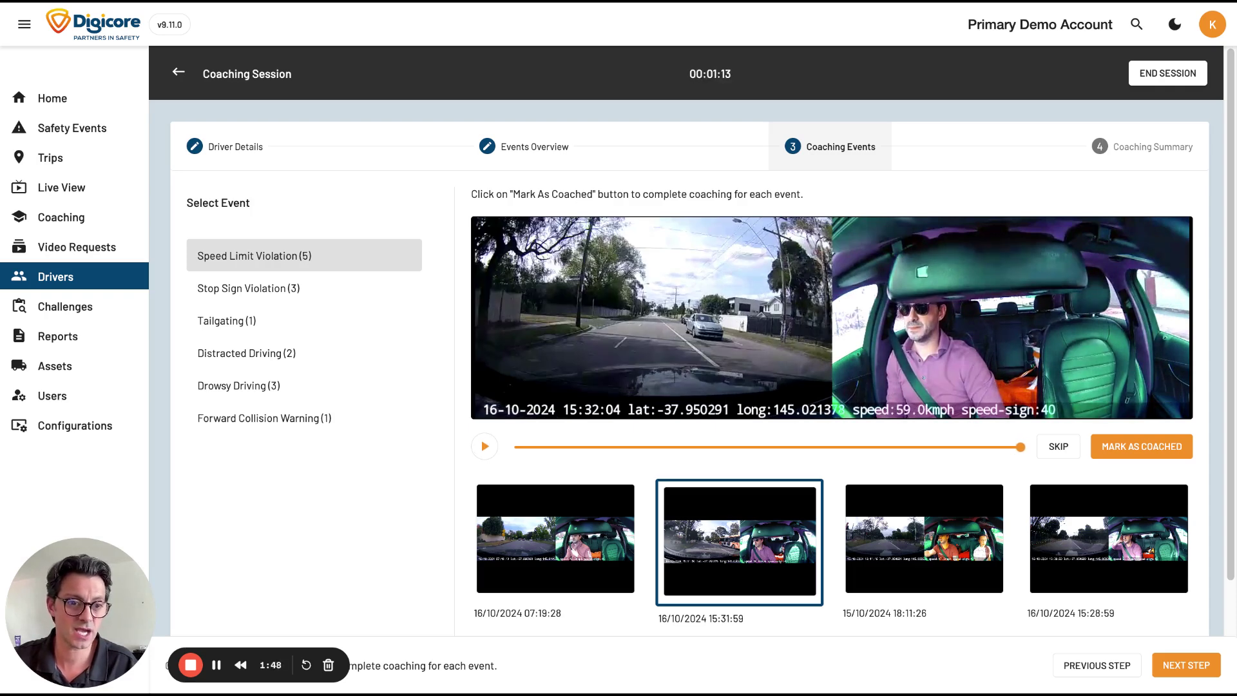
Advance to the Coaching Summary, leave the session note empty and end the coaching session without saving it
click(1186, 664)
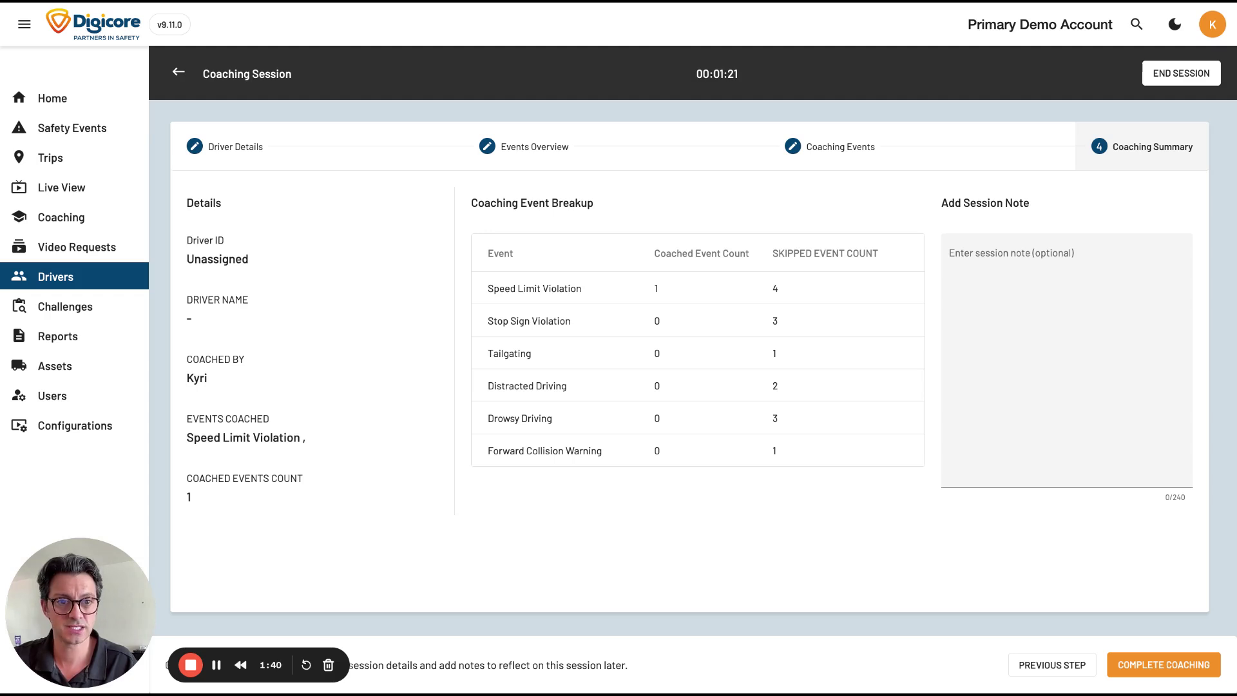
click(1031, 309)
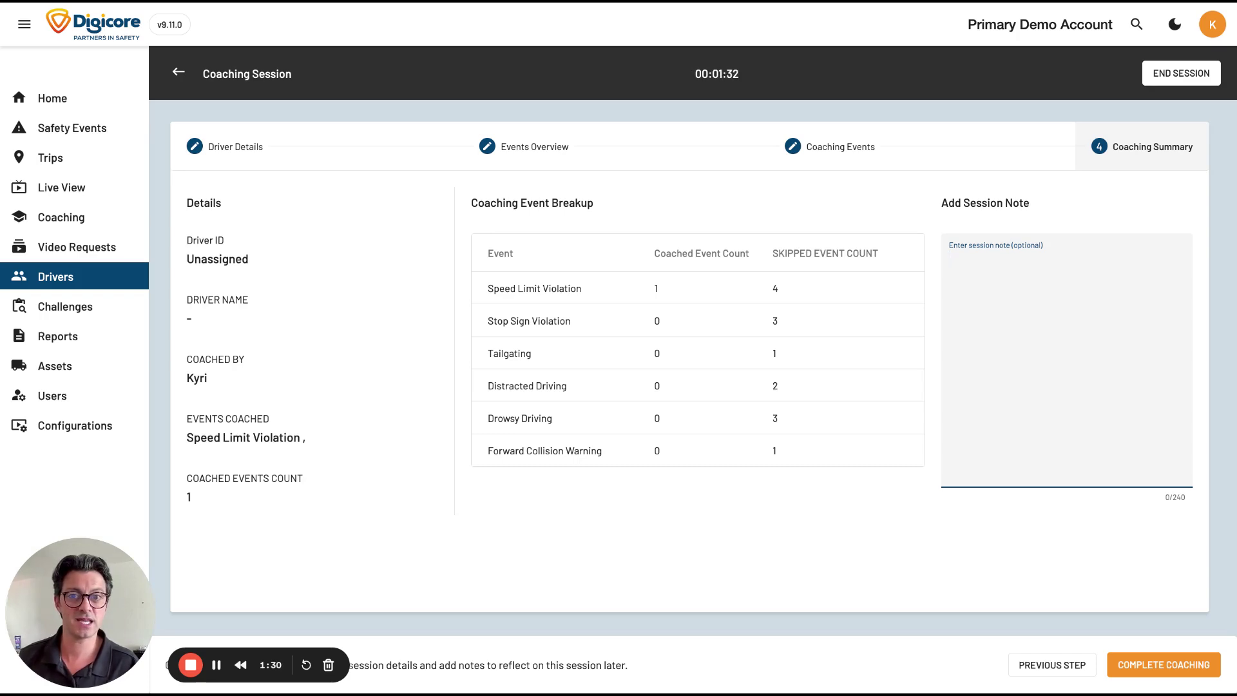
click(1180, 73)
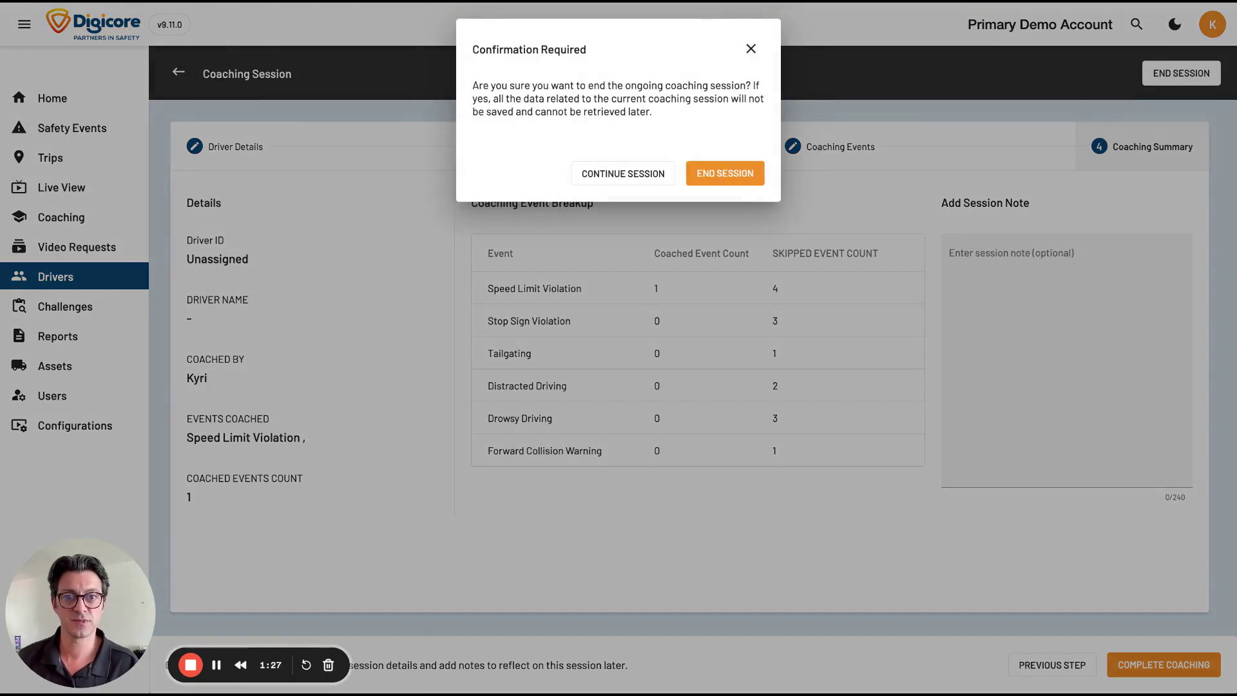
click(725, 173)
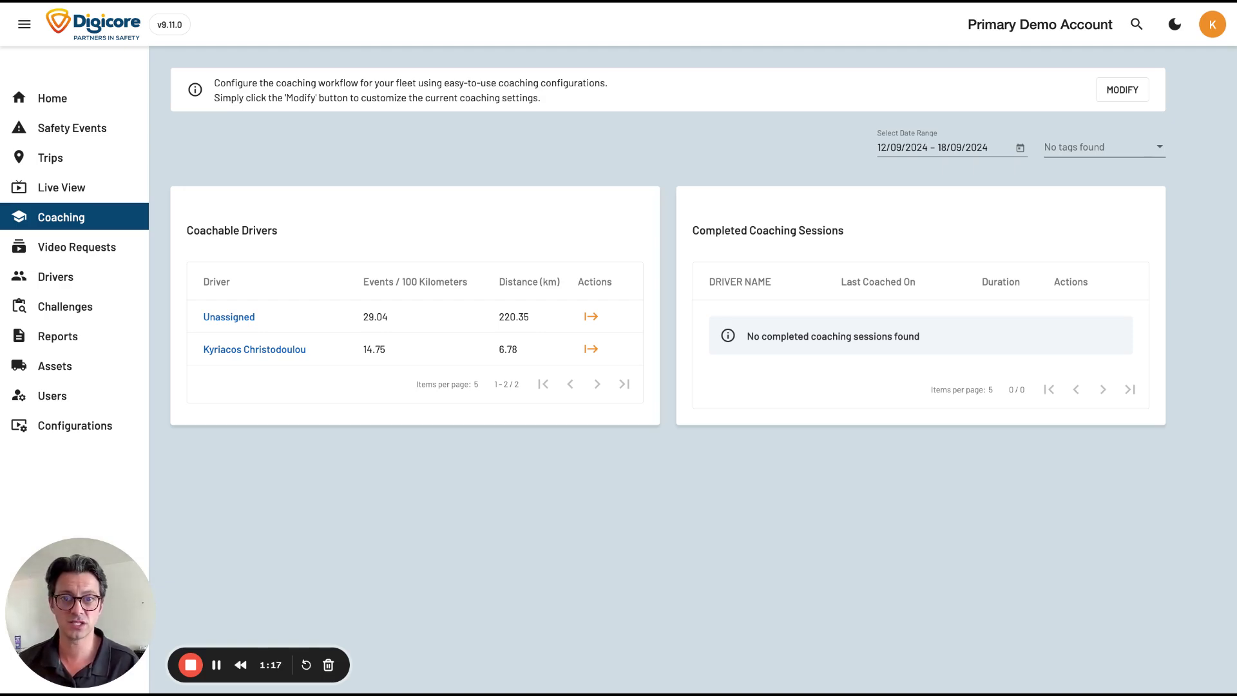
Open the fleet's coaching configuration and read the description of the Coaching Thresholds
click(1122, 90)
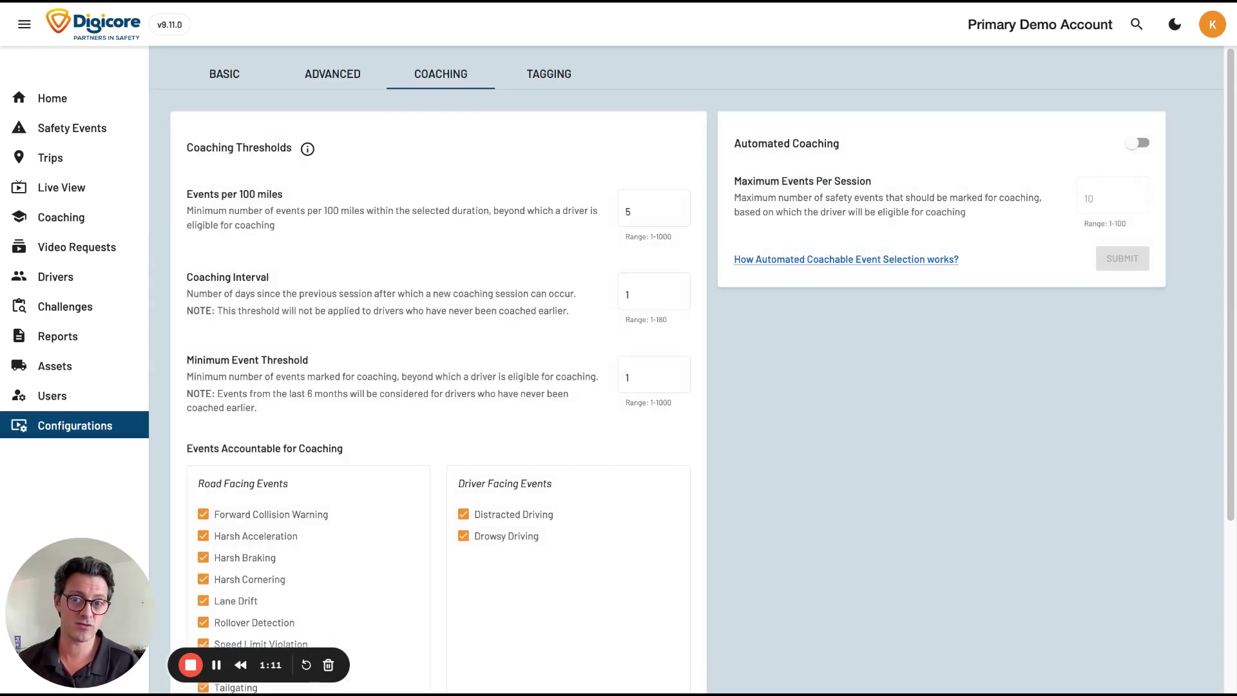
click(307, 149)
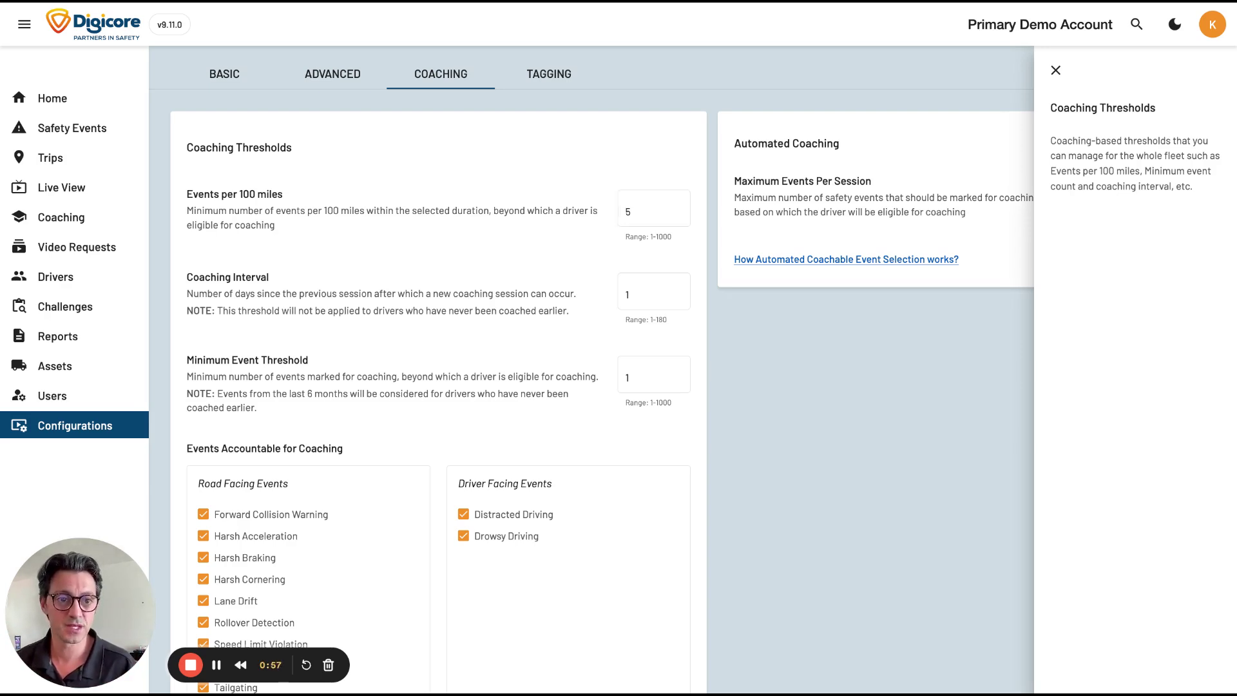
click(1055, 69)
Enable Automated Coaching in the coaching configuration
click(1138, 142)
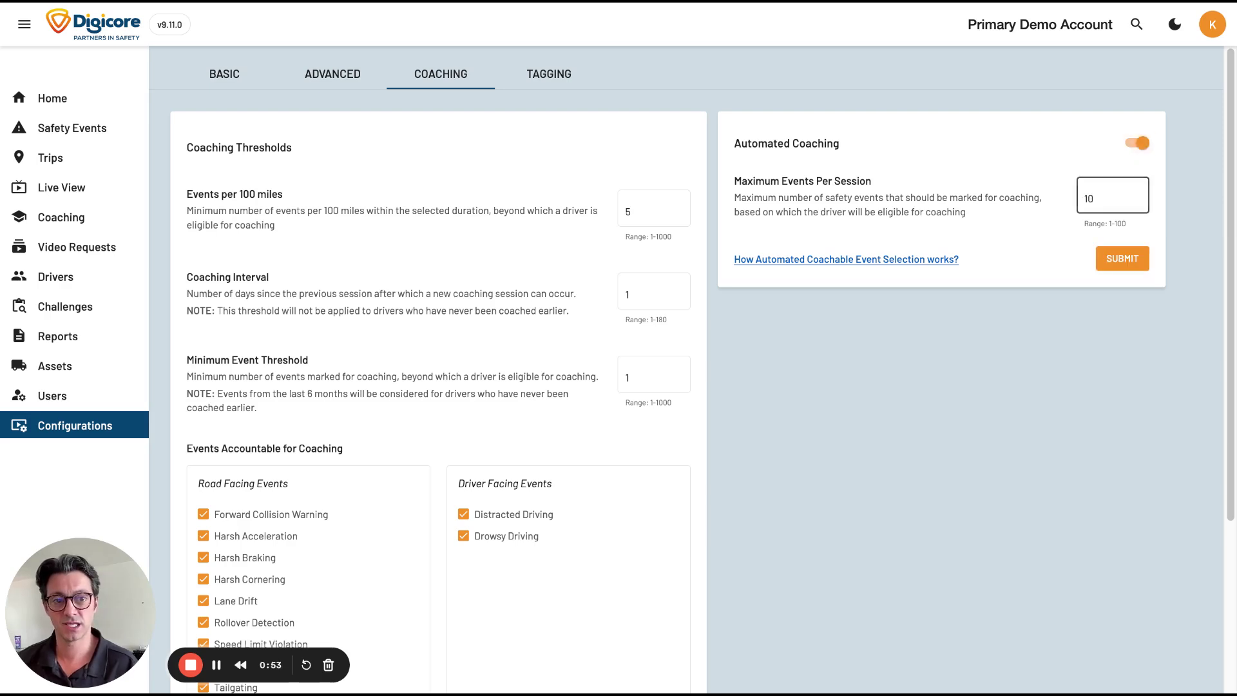